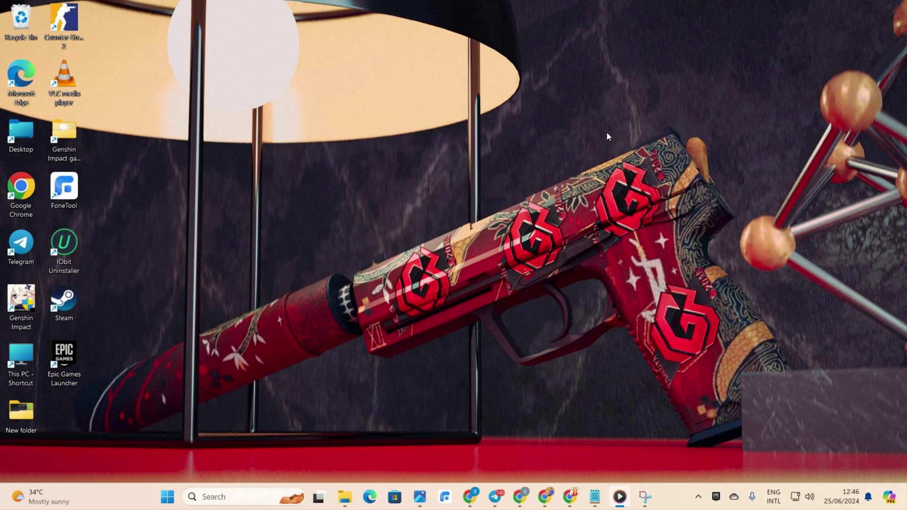
Step: Switch to Steam and open the properties of Counter-Strike 2 from the game library
double_click(73, 309)
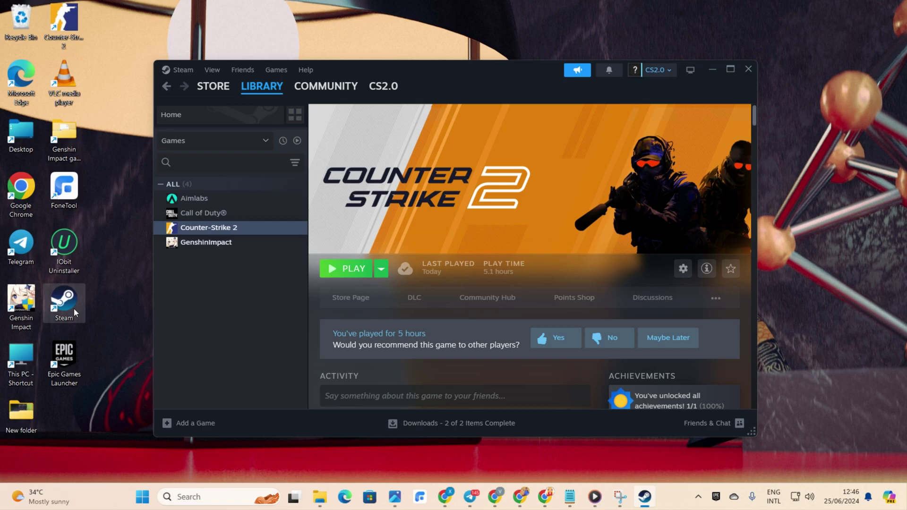
click(271, 92)
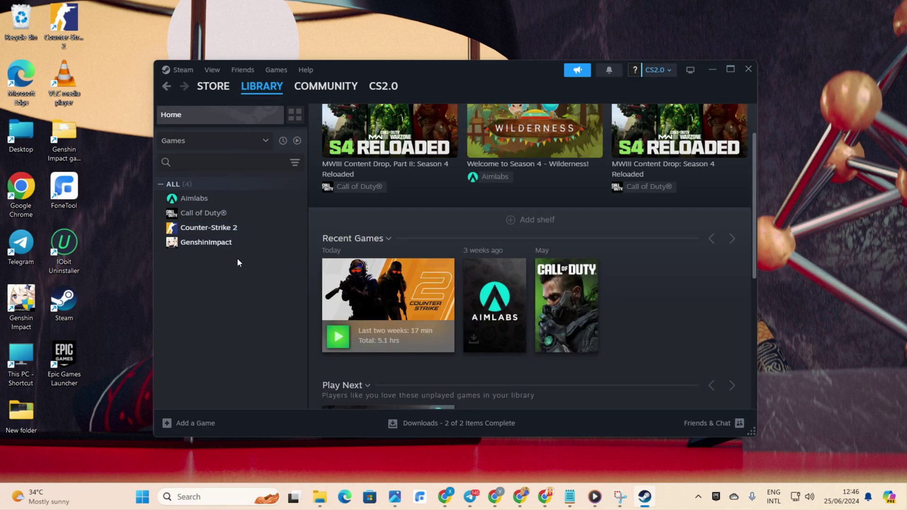
click(232, 232)
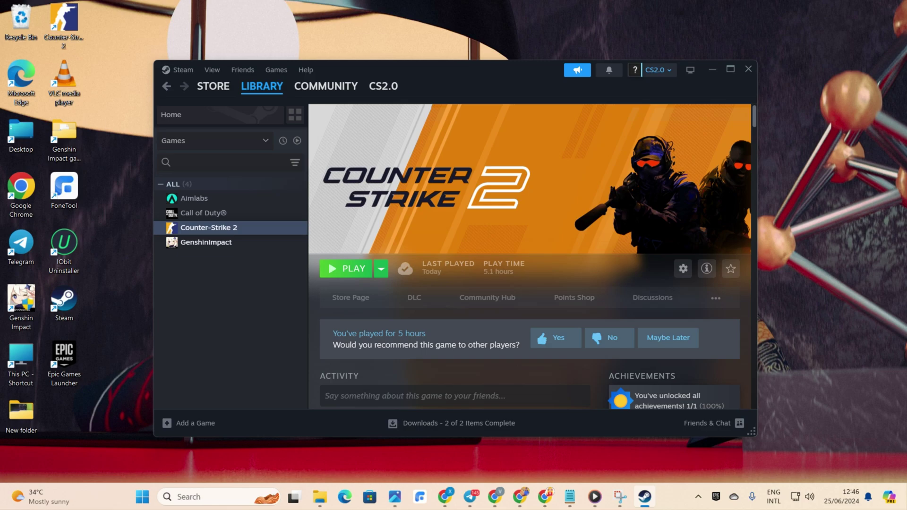
right_click(223, 229)
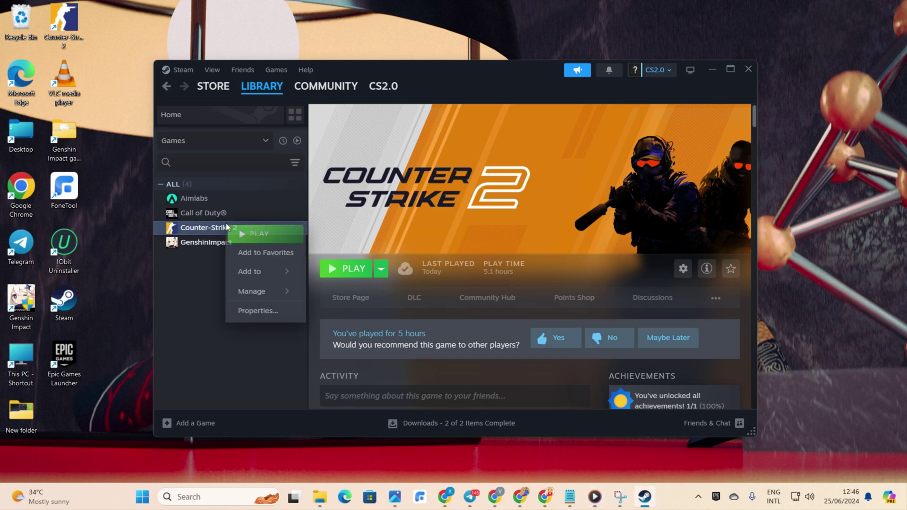
click(255, 314)
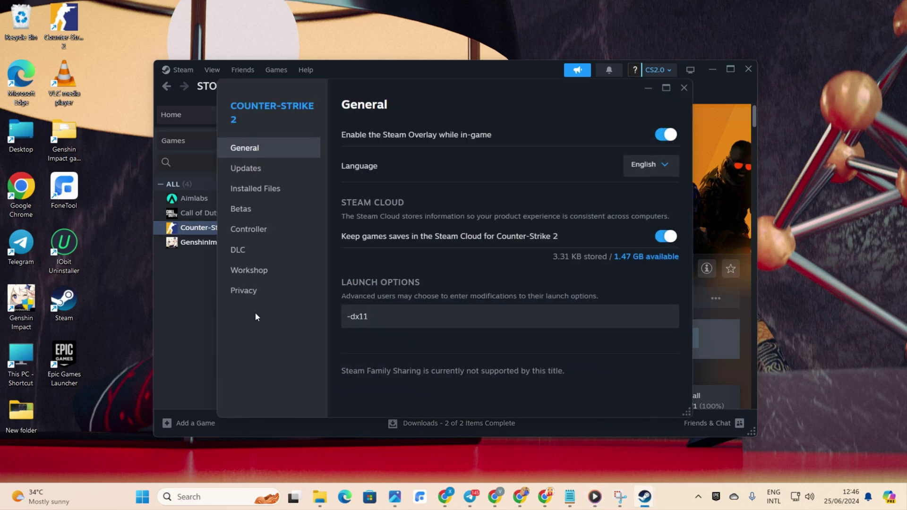
Step: Verify the integrity of Counter-Strike 2's installed game files, then close its properties and minimize Steam
click(279, 201)
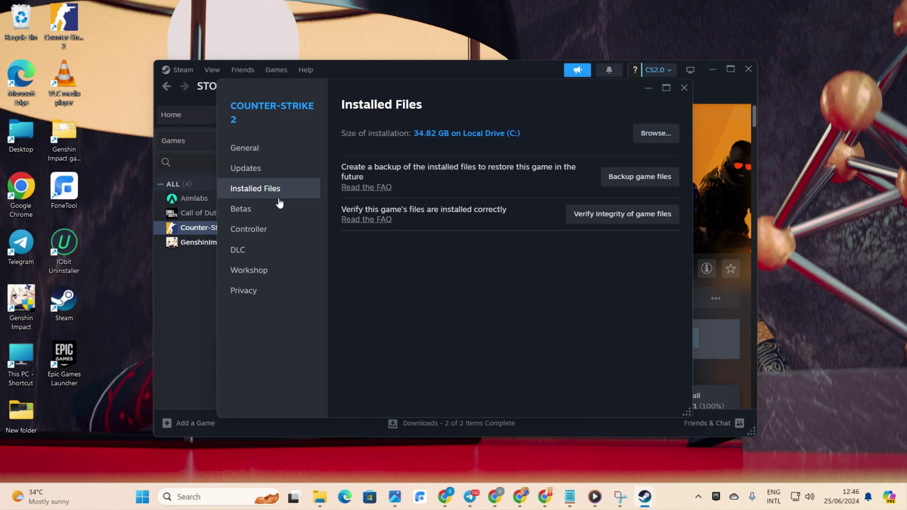
click(645, 212)
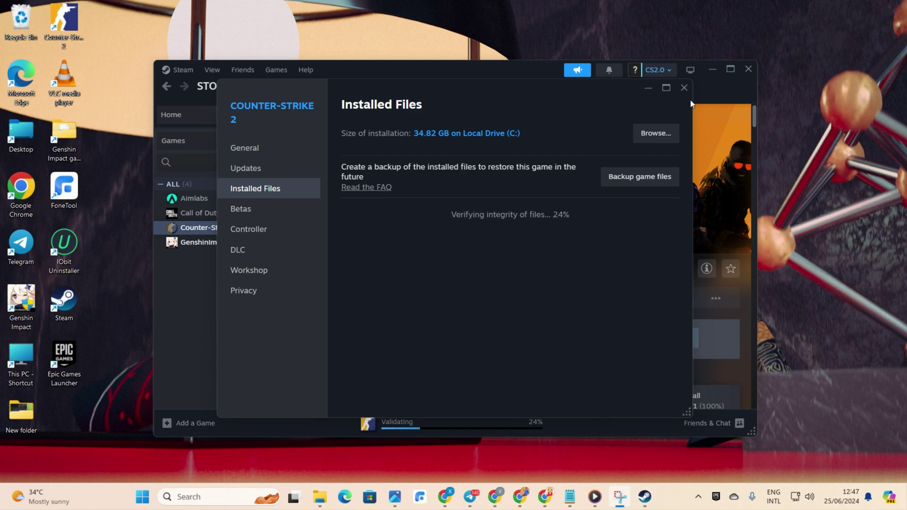
click(684, 88)
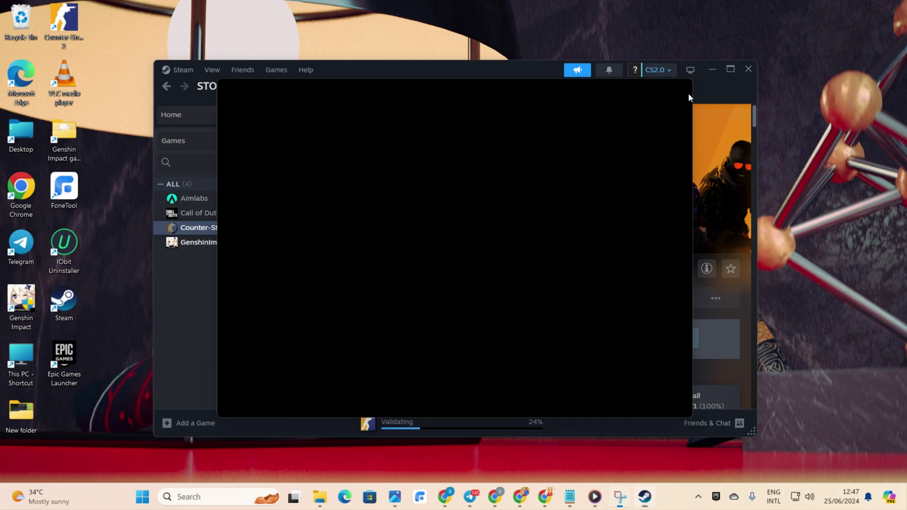
click(713, 70)
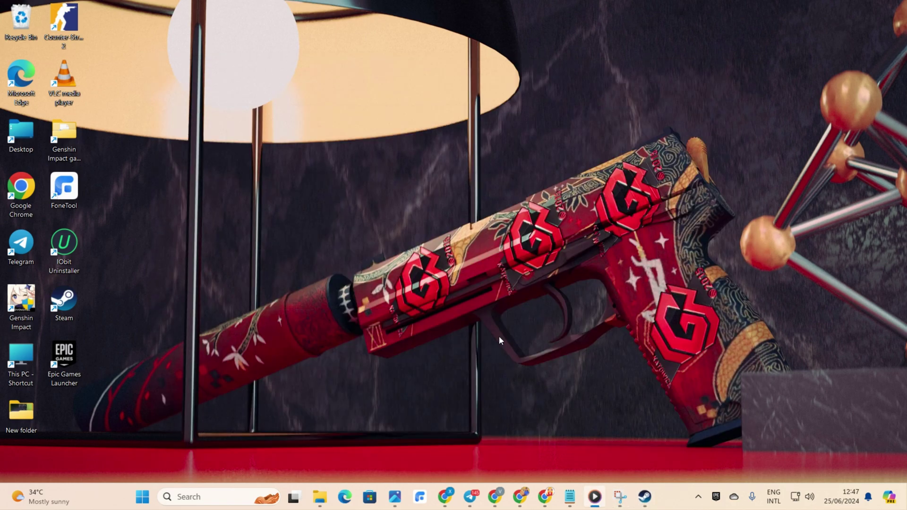
Step: Switch to Chrome and download the English DirectX End-User Runtime Web Installer from microsoft.com/en-gb/download/details.aspx?id=35
click(544, 496)
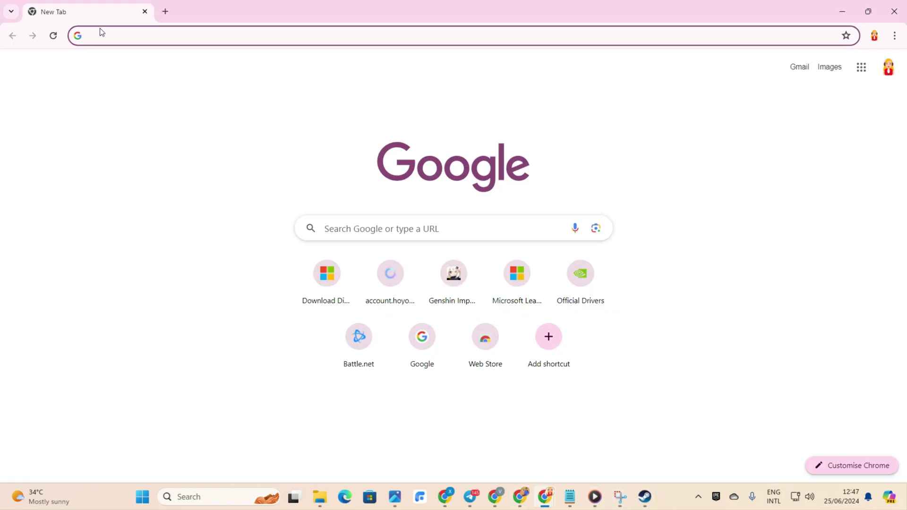
text(https://www.microsoft.com/en-gb/download/details.aspx?id=35)
key(ctrl+a)
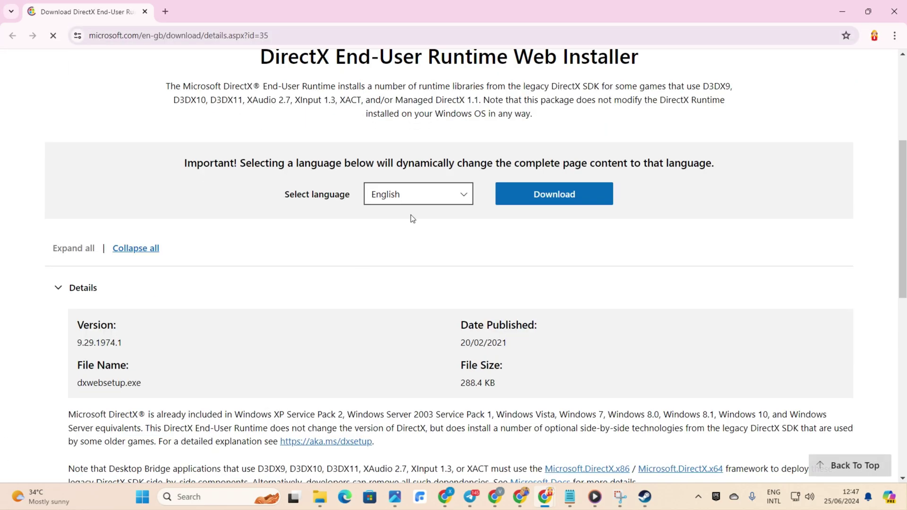
click(455, 195)
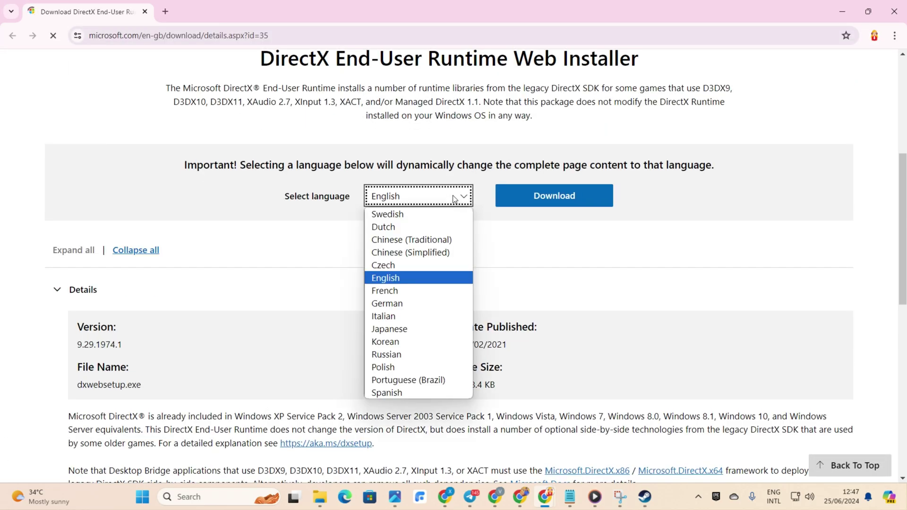
click(404, 279)
click(556, 197)
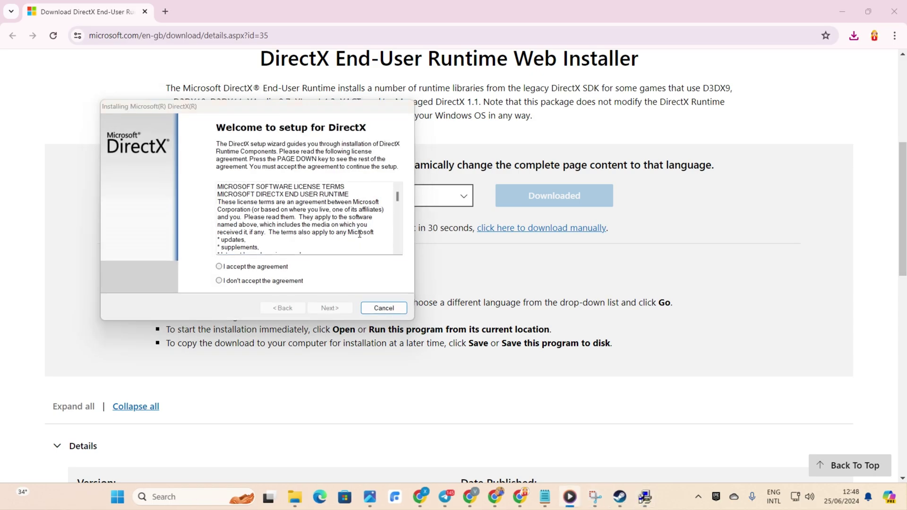
Step: Run the DirectX setup with the licence agreement accepted and the Bing Bar option kept, then close the installer and browser
click(222, 268)
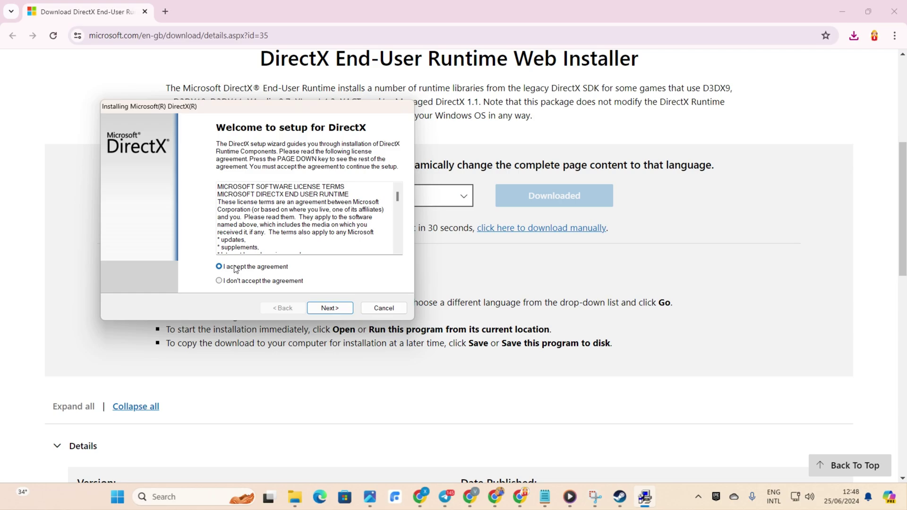
click(329, 309)
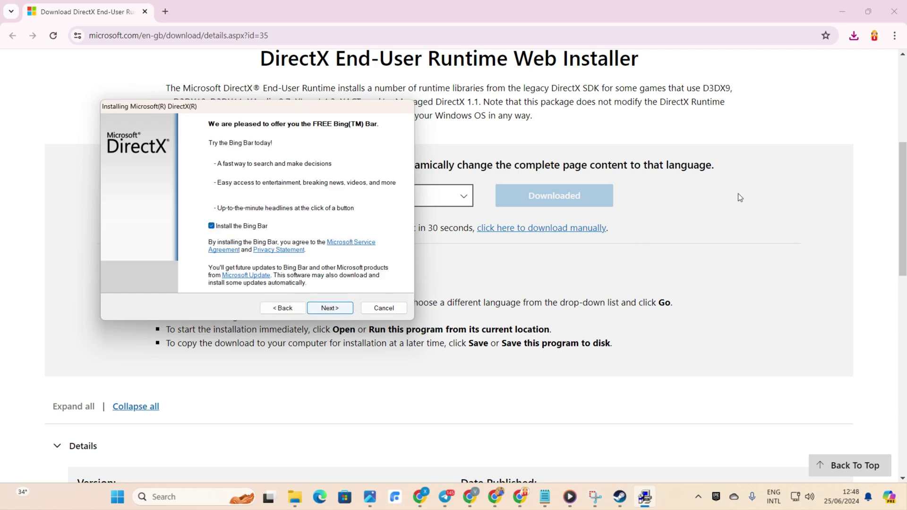
click(351, 310)
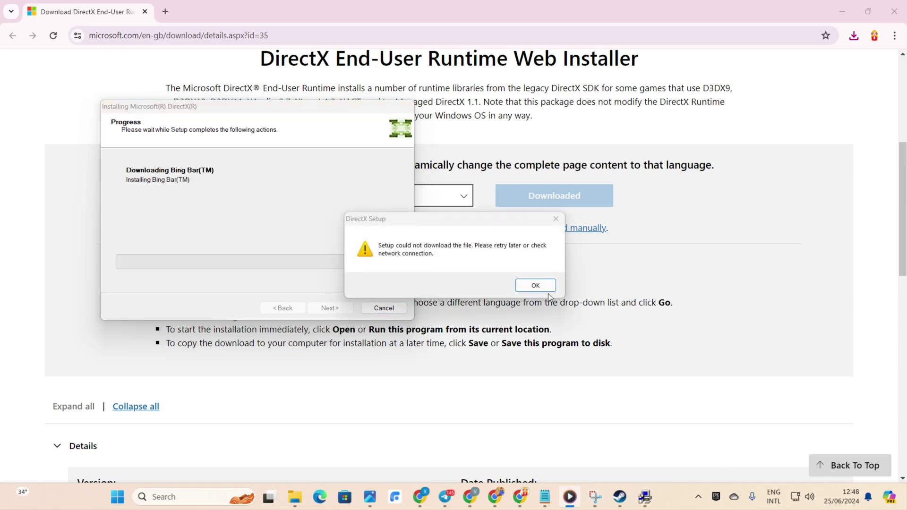
click(541, 286)
click(328, 308)
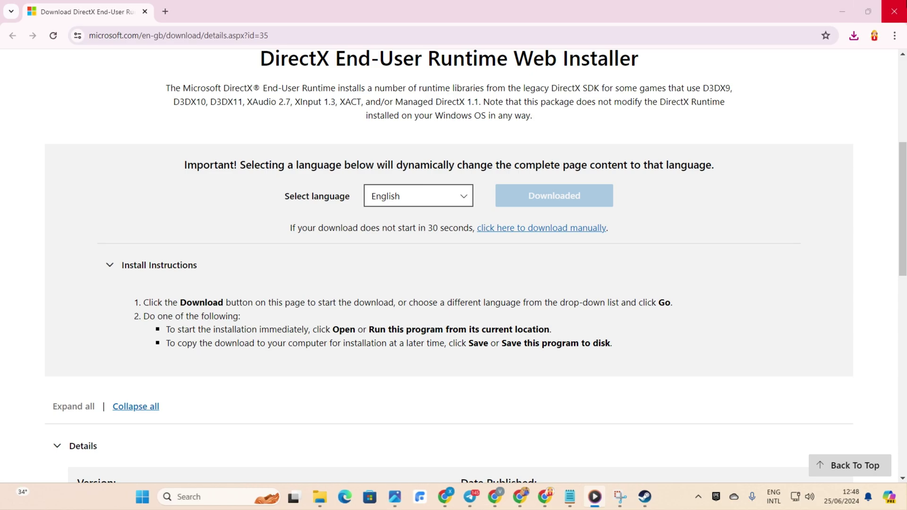
click(894, 11)
click(894, 11)
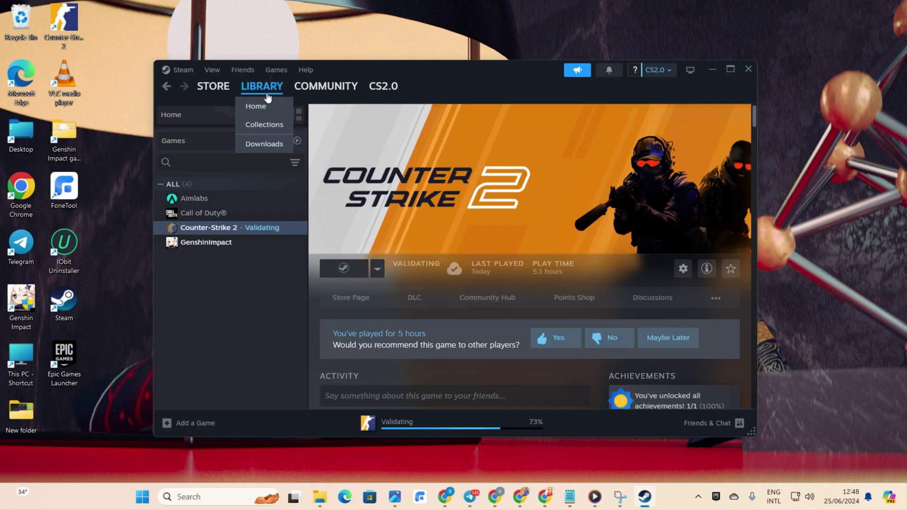
Step: Return to the Steam library and browse to Counter-Strike 2's installation folder from its installed files properties
click(263, 88)
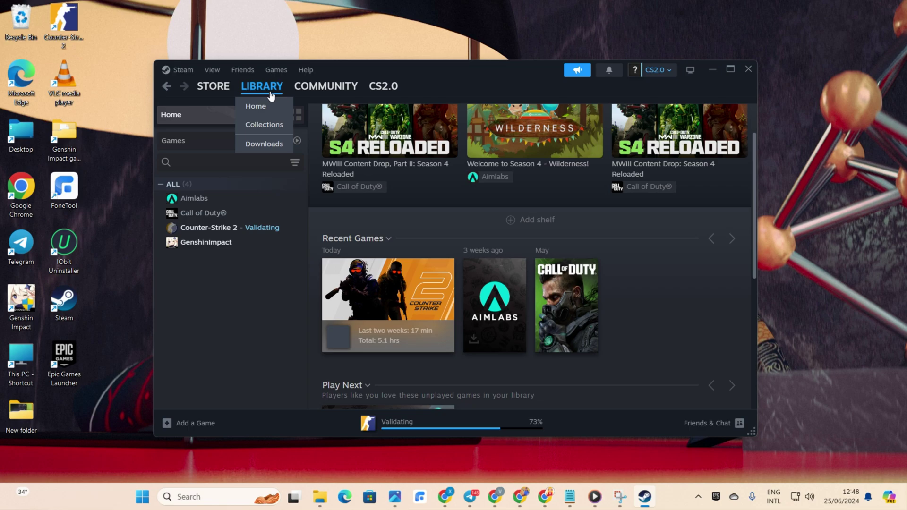
click(730, 69)
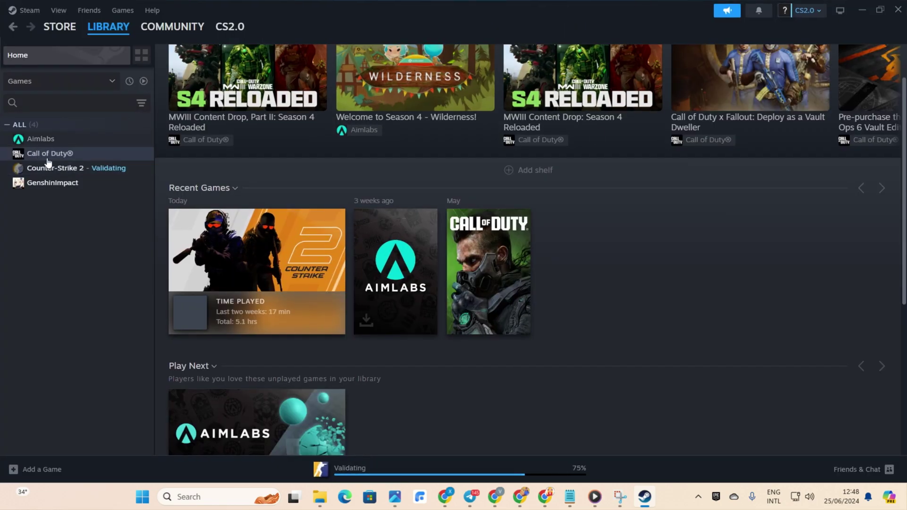
right_click(70, 169)
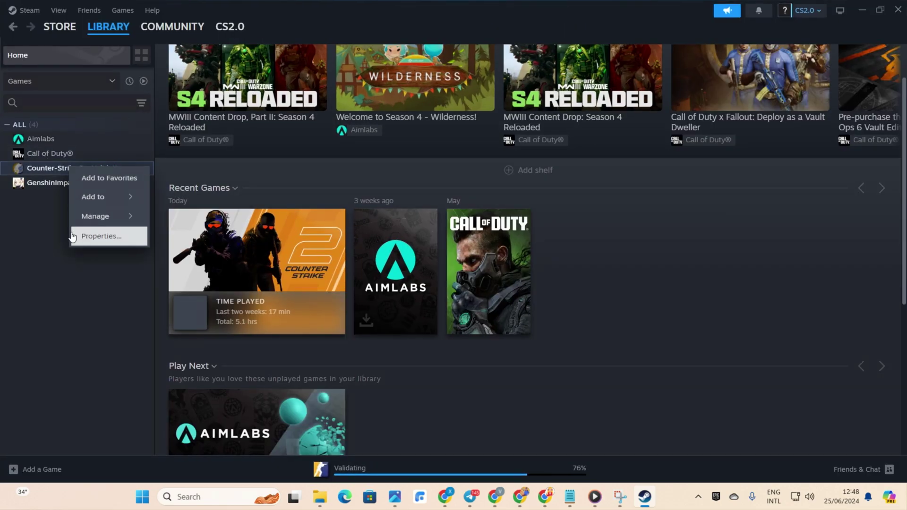
click(94, 236)
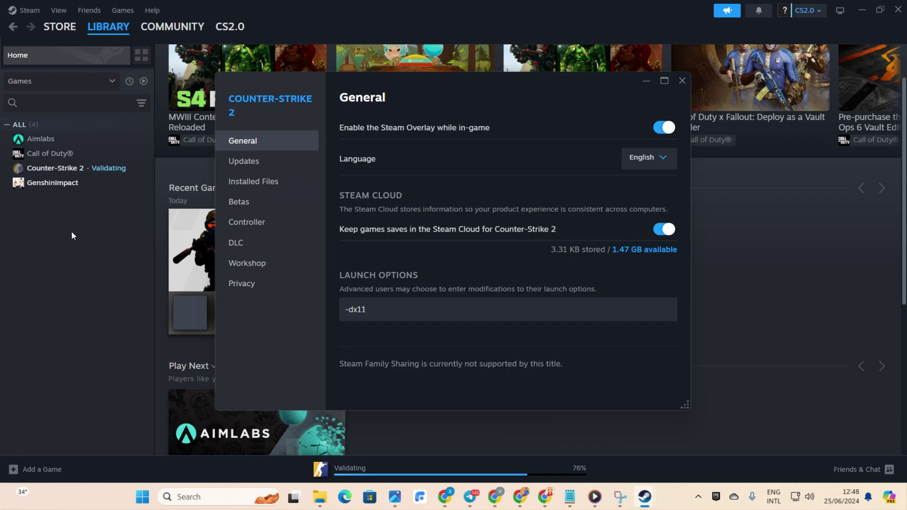
click(267, 182)
click(653, 126)
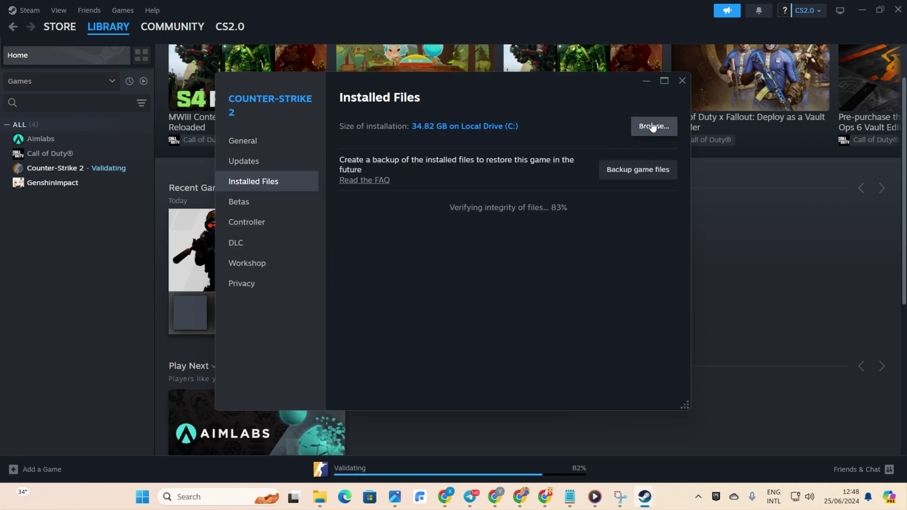
Step: Open the win64 folder inside the game's bin folder in File Explorer
click(177, 98)
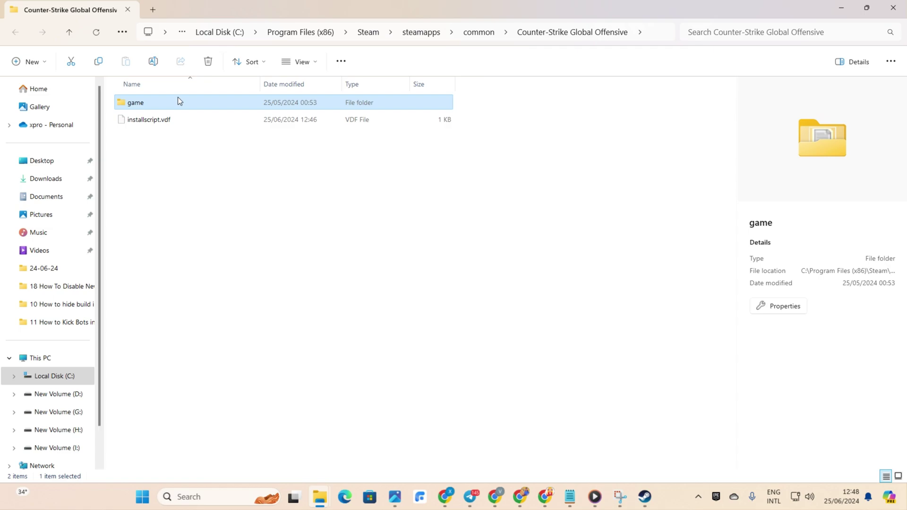
double_click(165, 105)
double_click(166, 103)
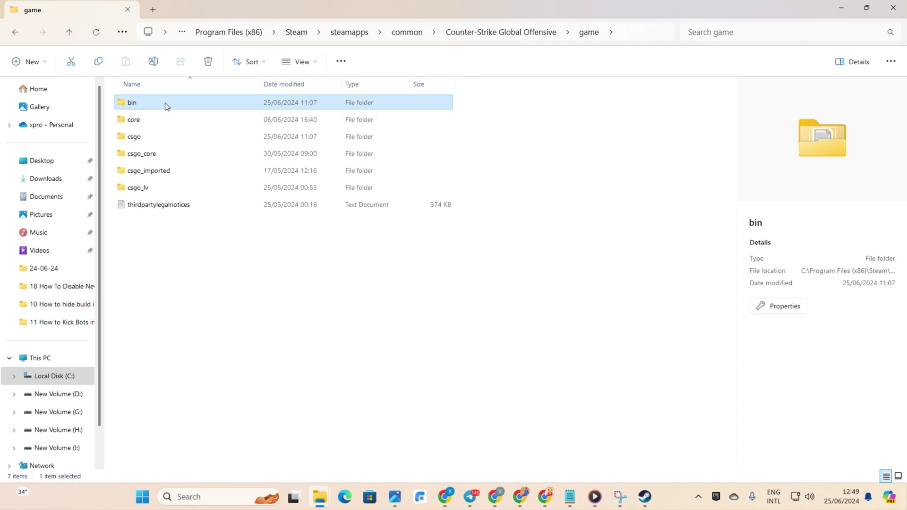
double_click(167, 106)
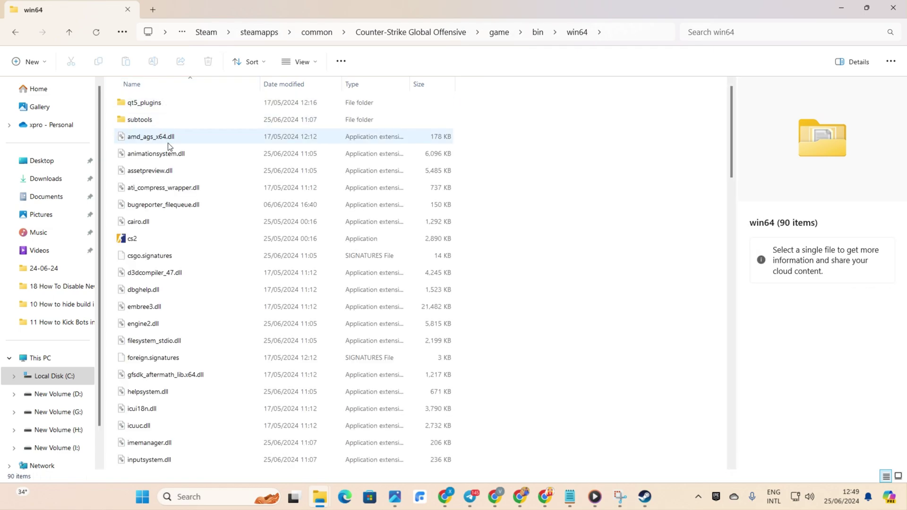
Step: Set the cs2 application to run in compatibility mode for Windows 8 and apply the change
scroll(170, 151, down, 1)
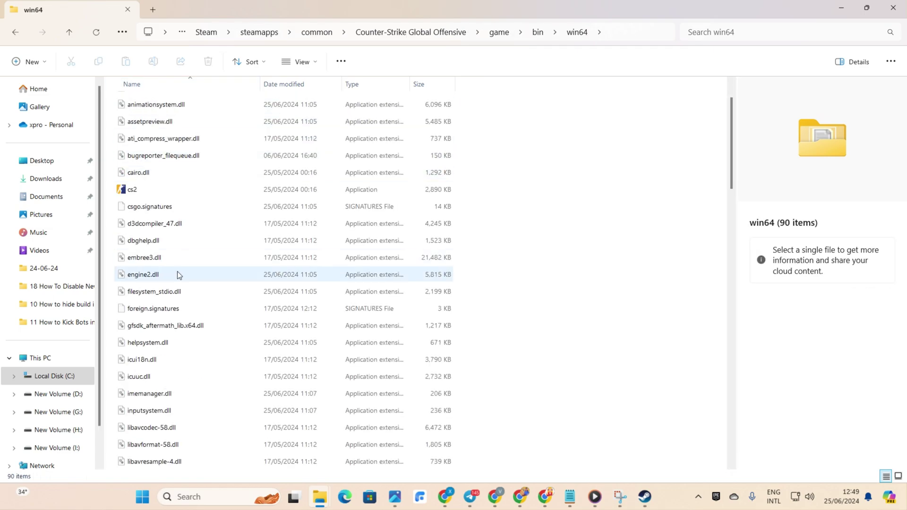
right_click(136, 195)
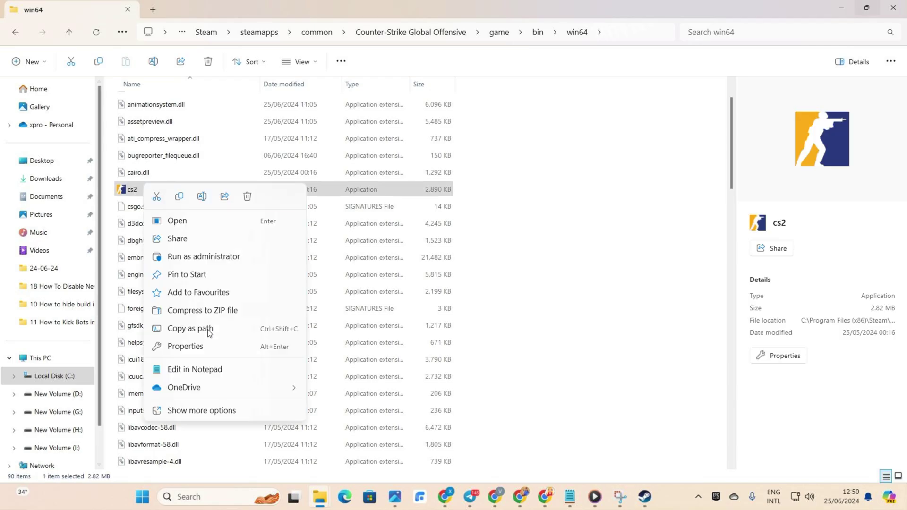
click(189, 349)
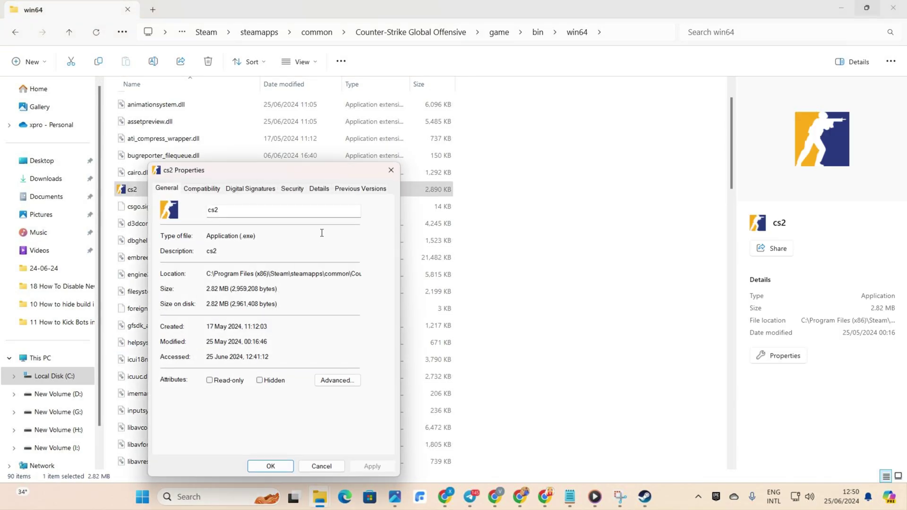
drag(318, 173, 486, 108)
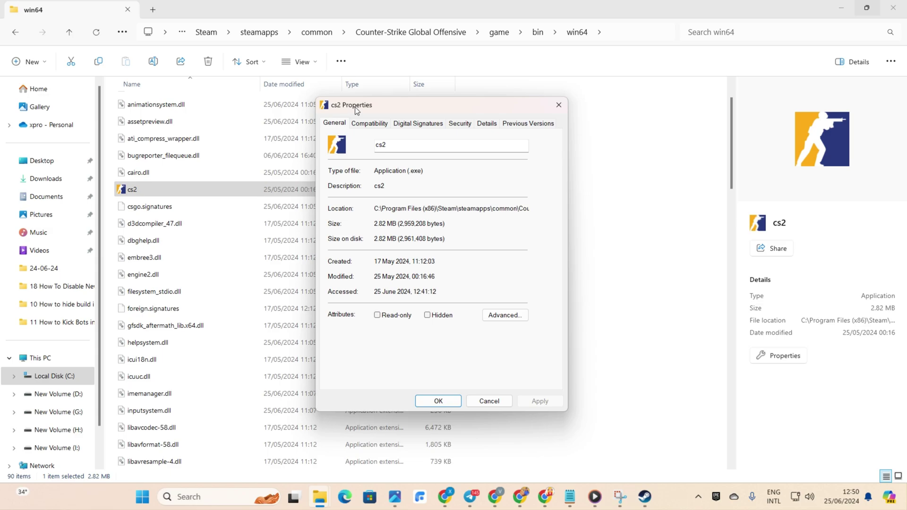
click(369, 123)
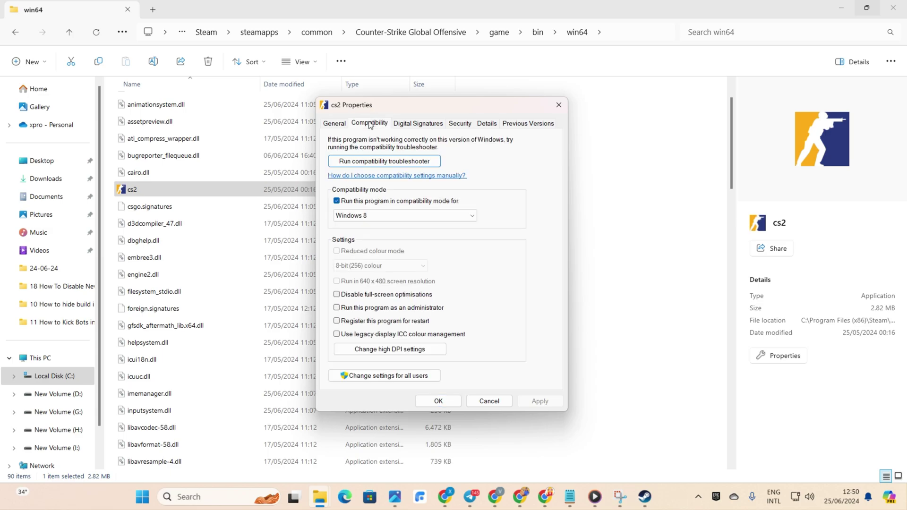
click(337, 202)
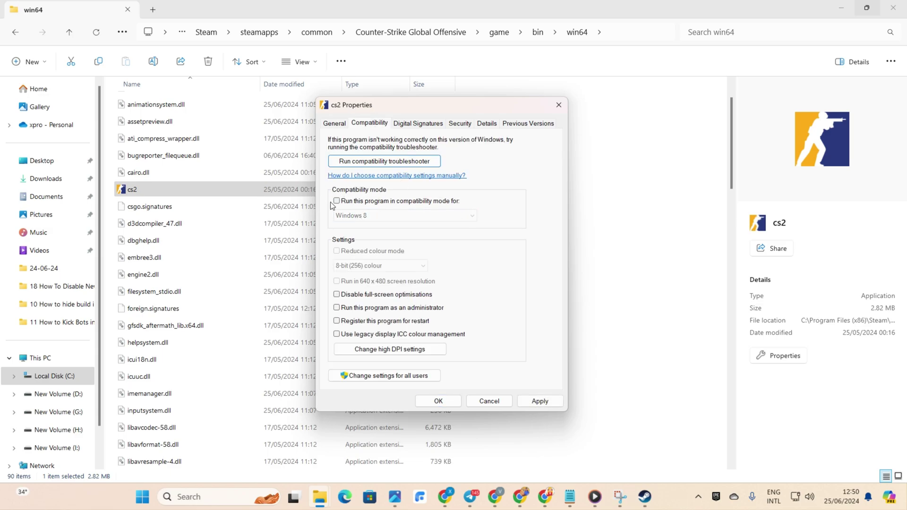
click(336, 201)
click(534, 402)
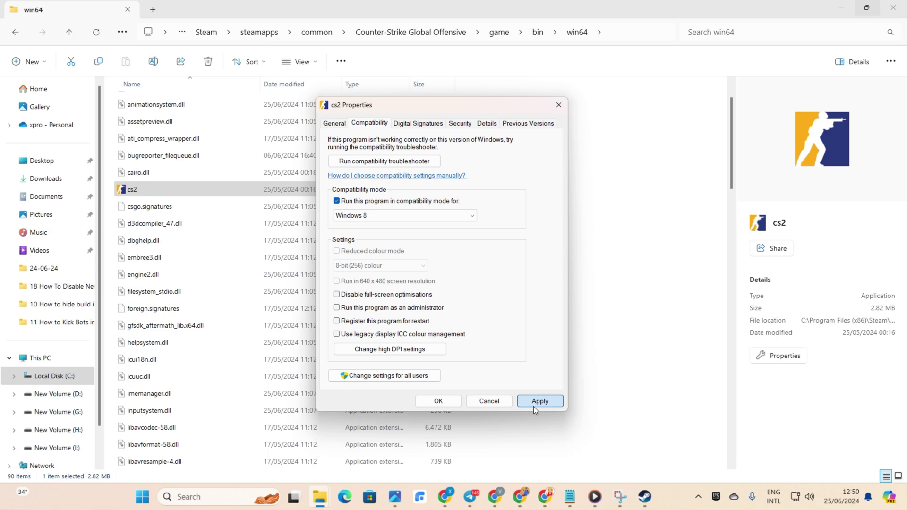
click(441, 401)
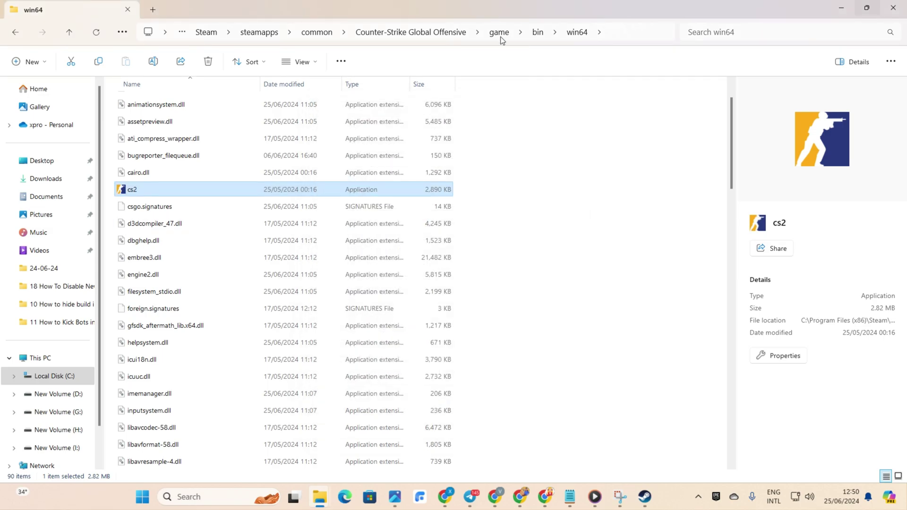
click(399, 21)
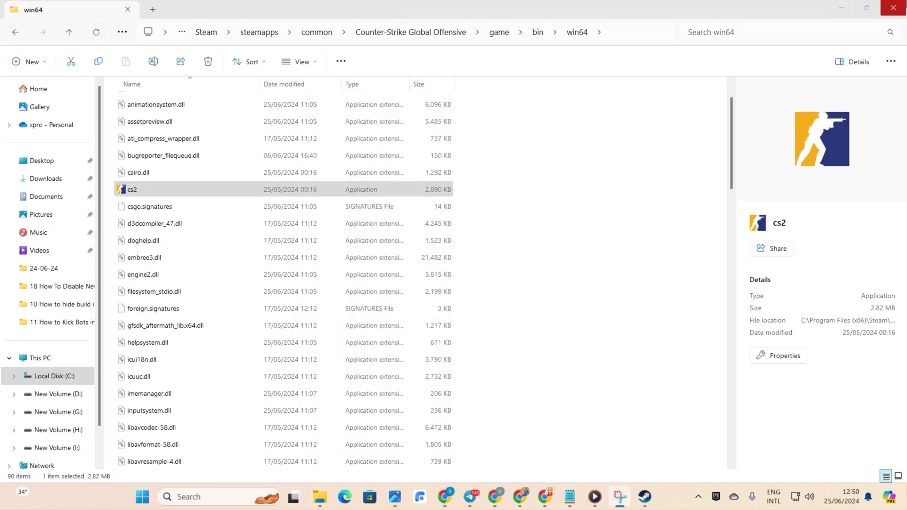
Step: Close the File Explorer window showing the win64 folder and return to the desktop
click(892, 8)
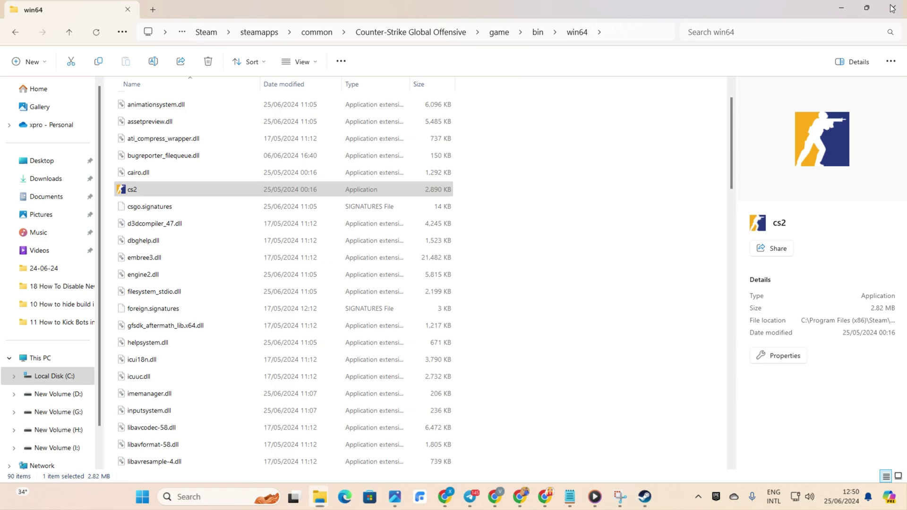
click(892, 8)
click(683, 80)
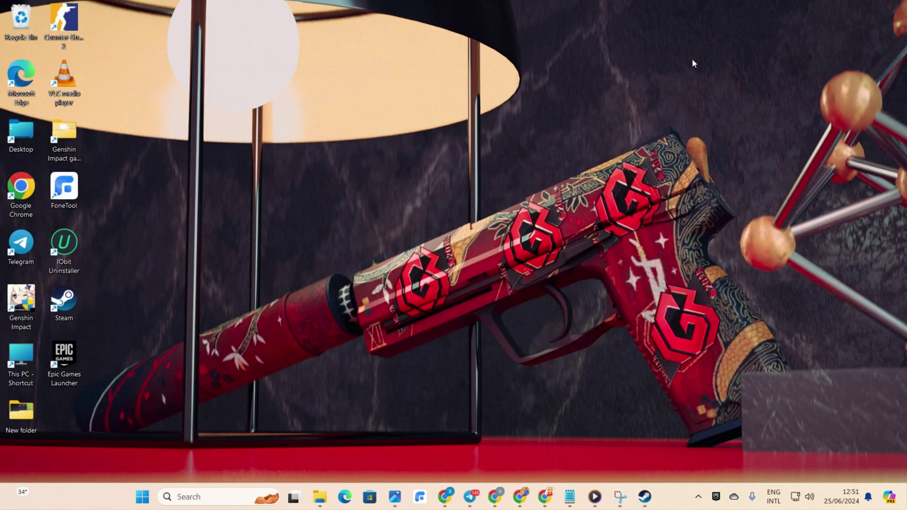
Step: Open the account folder inside Steam's userdata folder, under Program Files (x86) on Local Disk (C:)
double_click(38, 142)
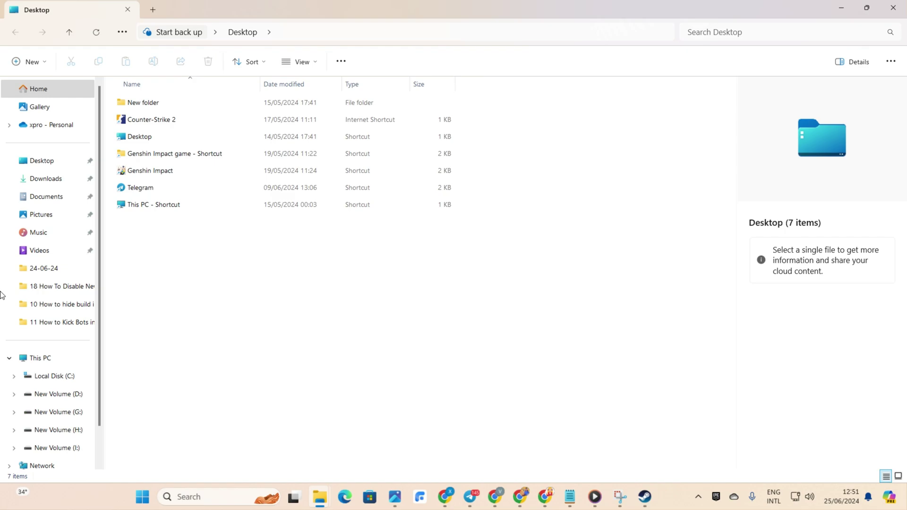
click(45, 376)
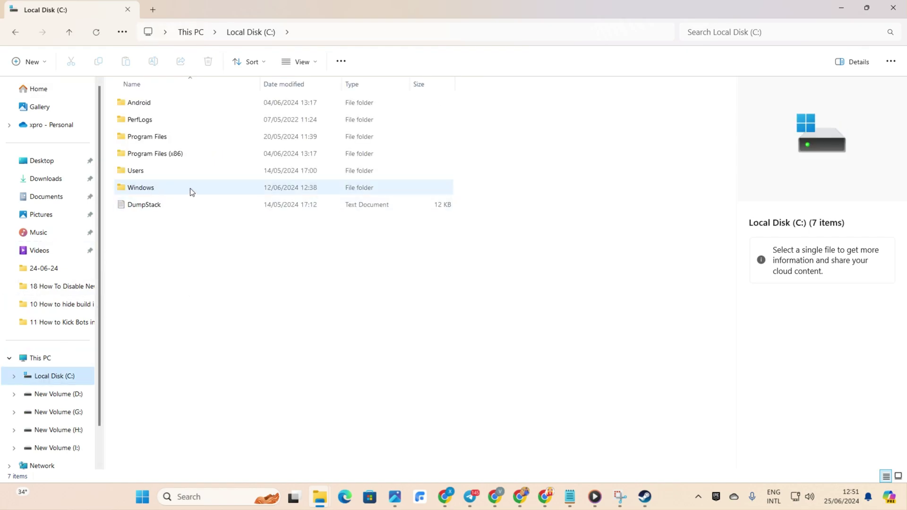
double_click(149, 154)
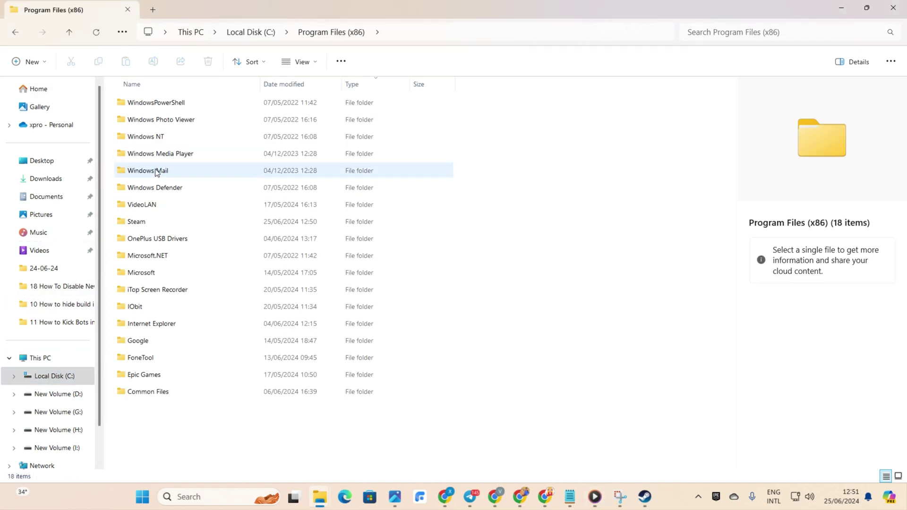
double_click(161, 226)
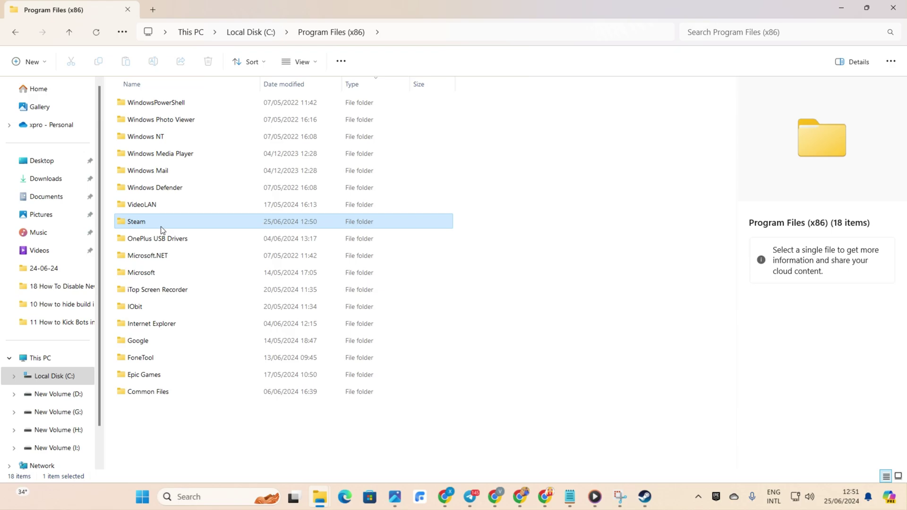
double_click(149, 410)
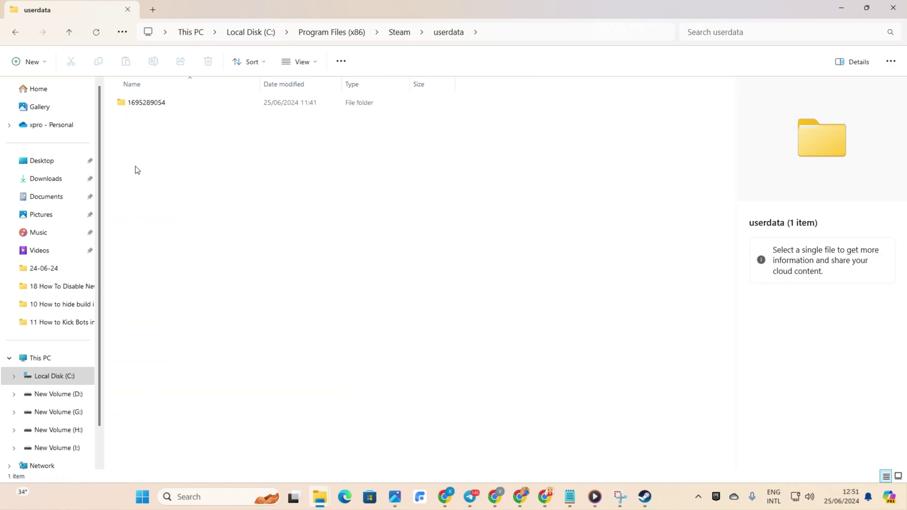
double_click(180, 103)
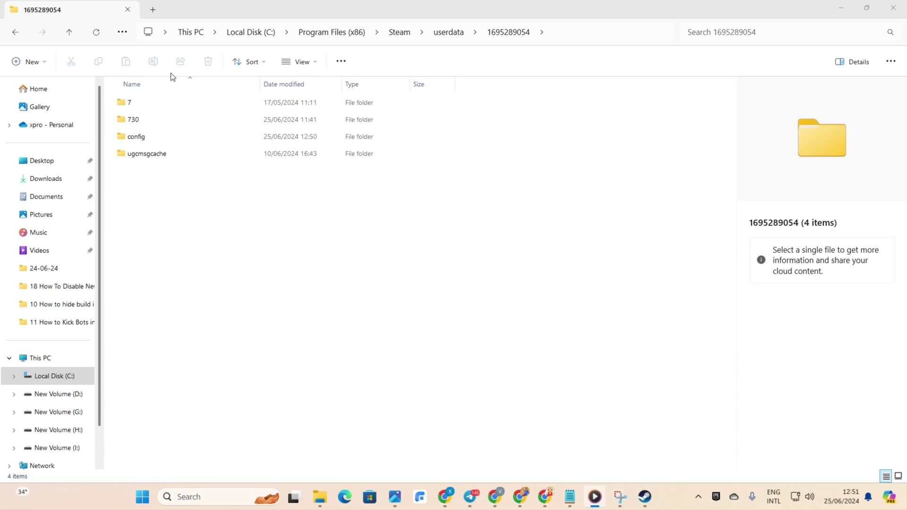
Step: Delete the 730 folder from the Steam account's userdata folder and close File Explorer
right_click(133, 118)
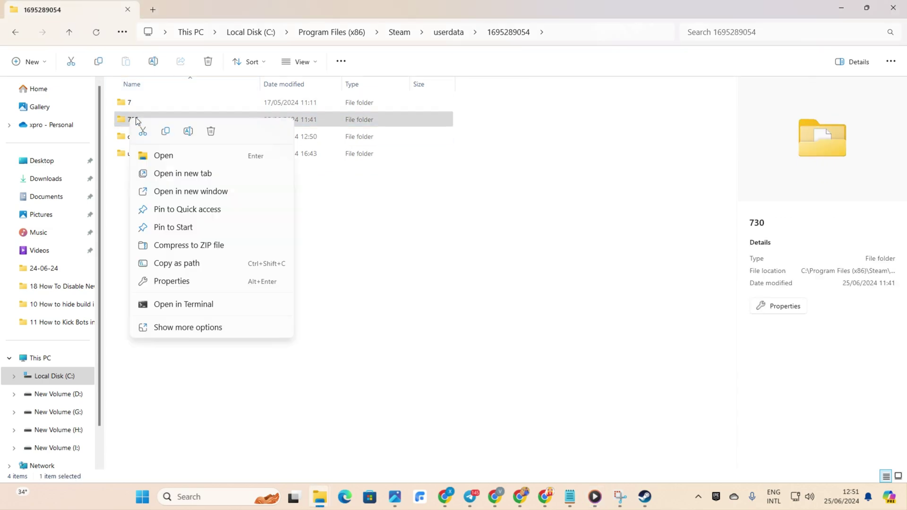
click(216, 134)
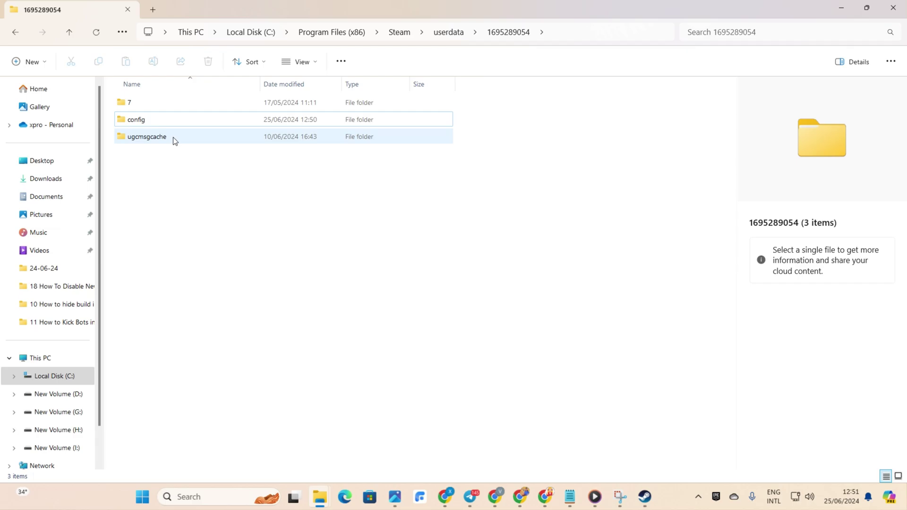
click(886, 6)
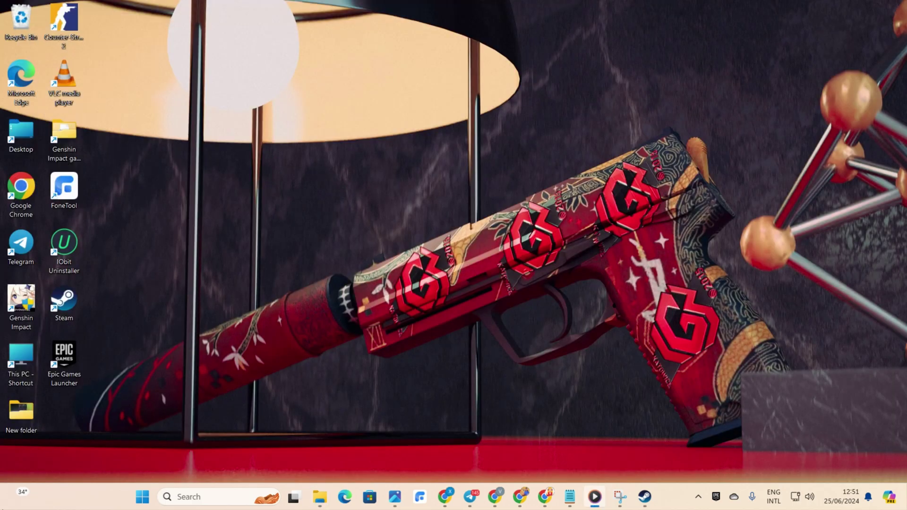
Step: Open Windows Update in the Settings app and check for updates
click(142, 496)
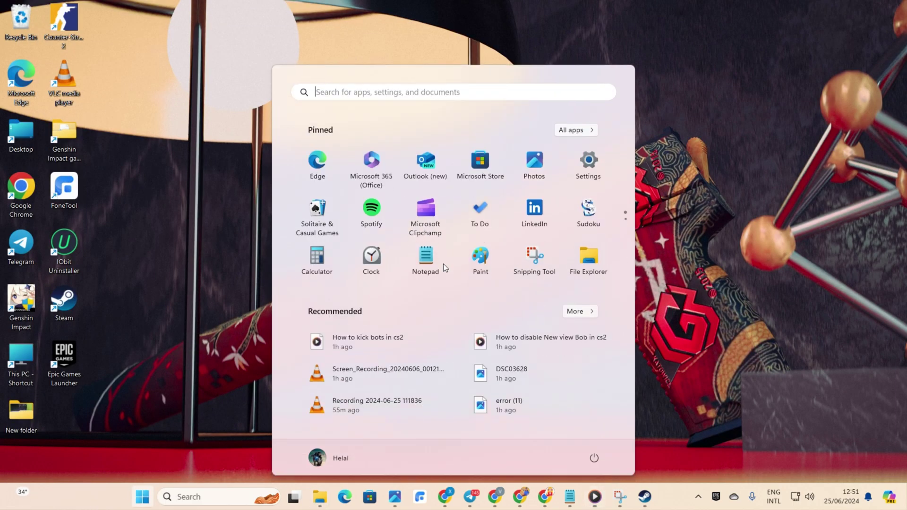
click(587, 180)
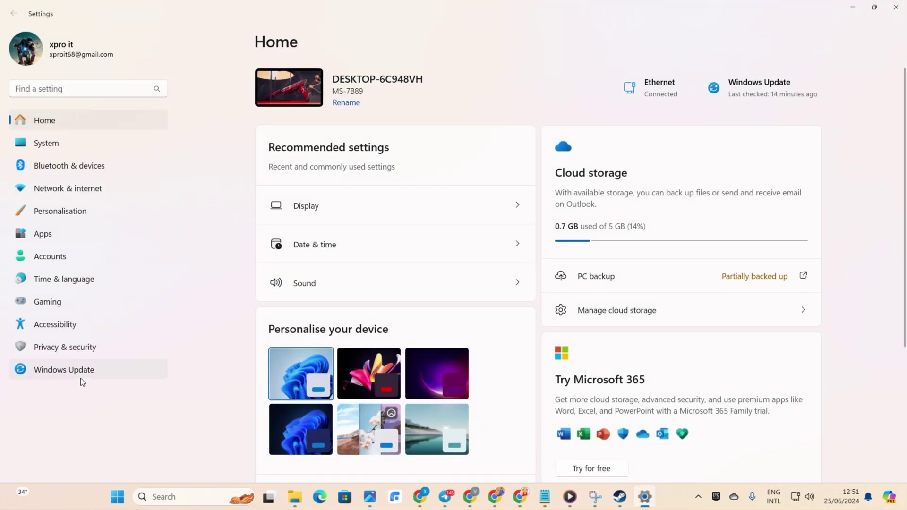
click(95, 370)
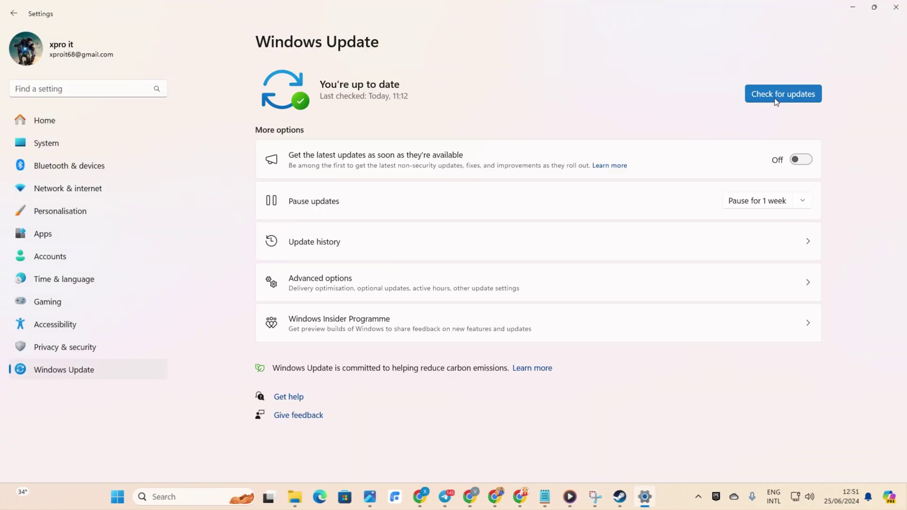
click(776, 99)
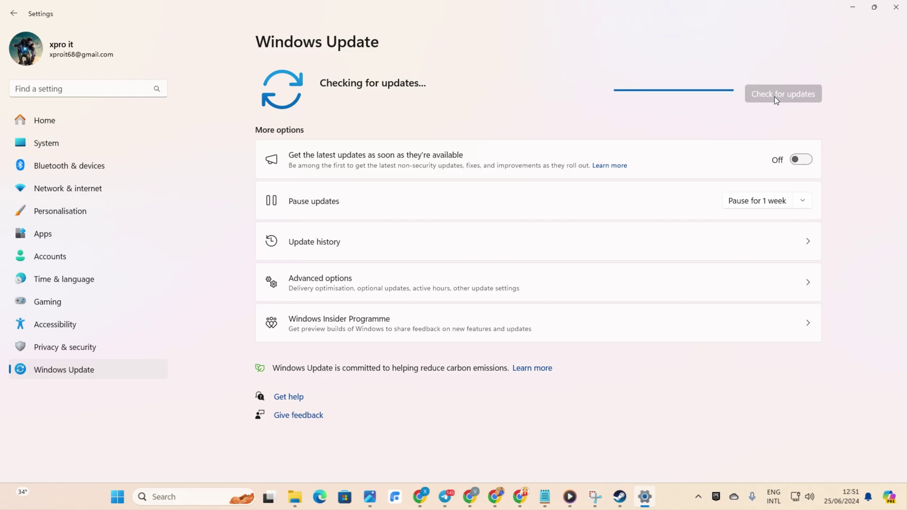
Step: Return to the desktop, open Device Manager through a Windows search and move its window towards the middle of the desktop
key(super+d)
key(super+s)
text(de)
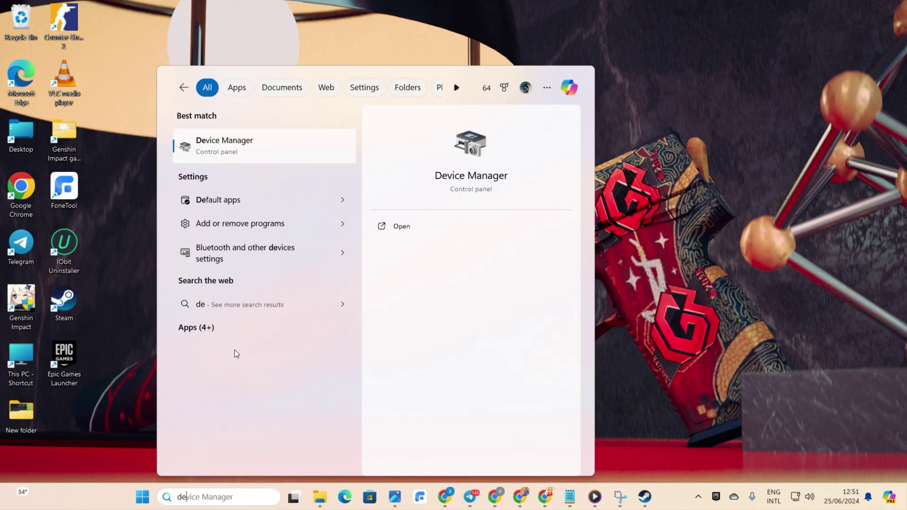
click(241, 145)
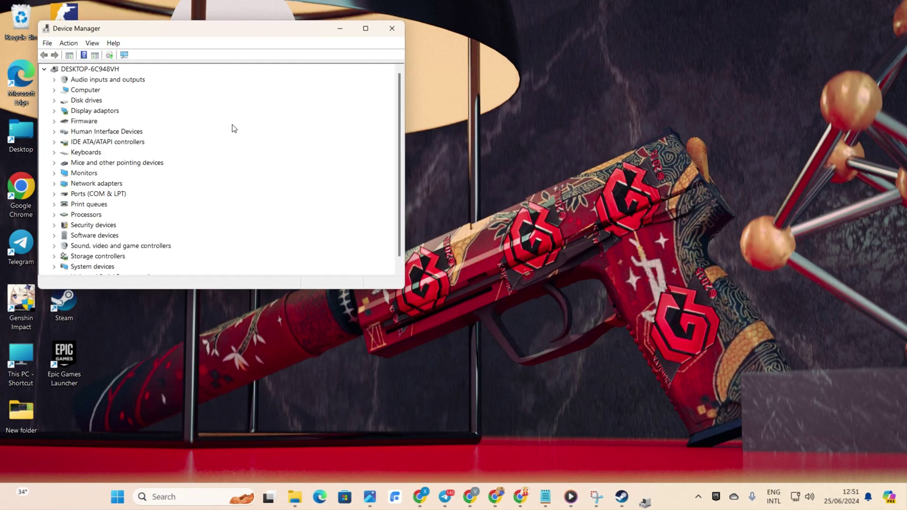
drag(240, 27, 534, 51)
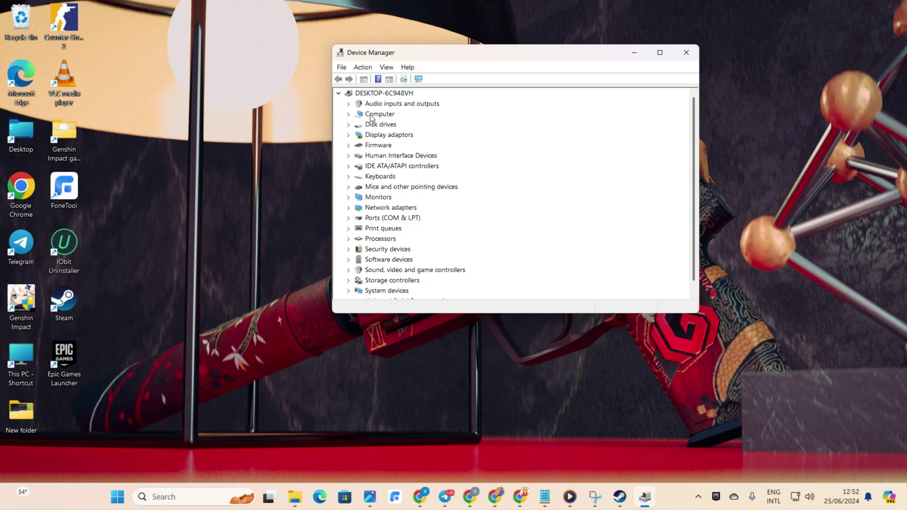
Step: Search automatically for an updated driver for the NVIDIA GeForce GTX 1650 display adaptor, and close the wizard and Device Manager
double_click(375, 135)
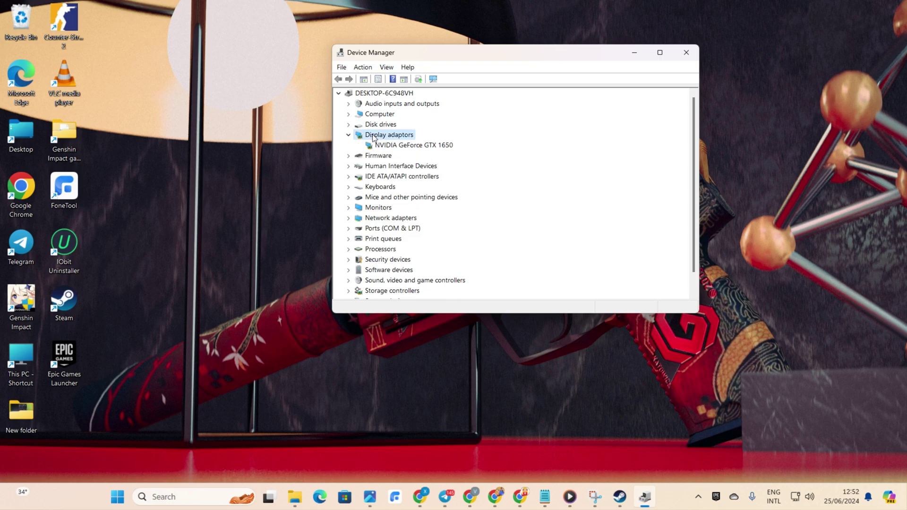
click(402, 146)
right_click(402, 146)
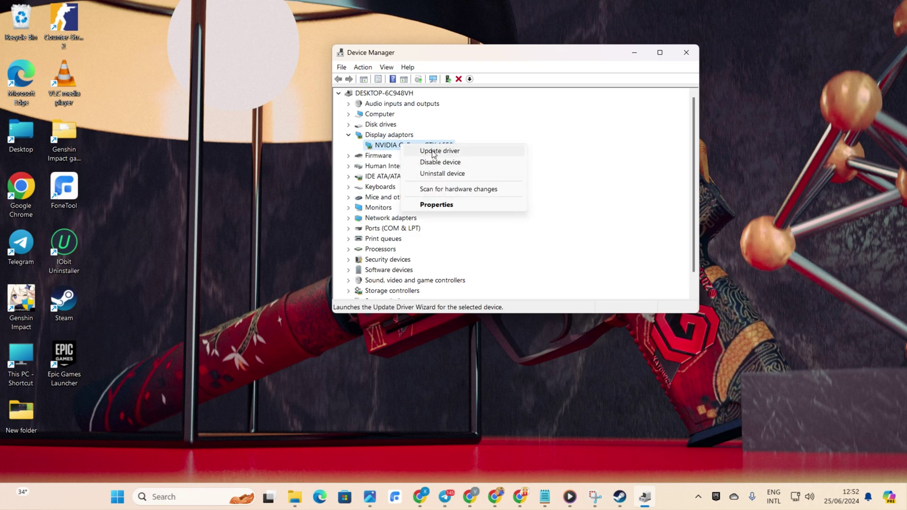
click(432, 151)
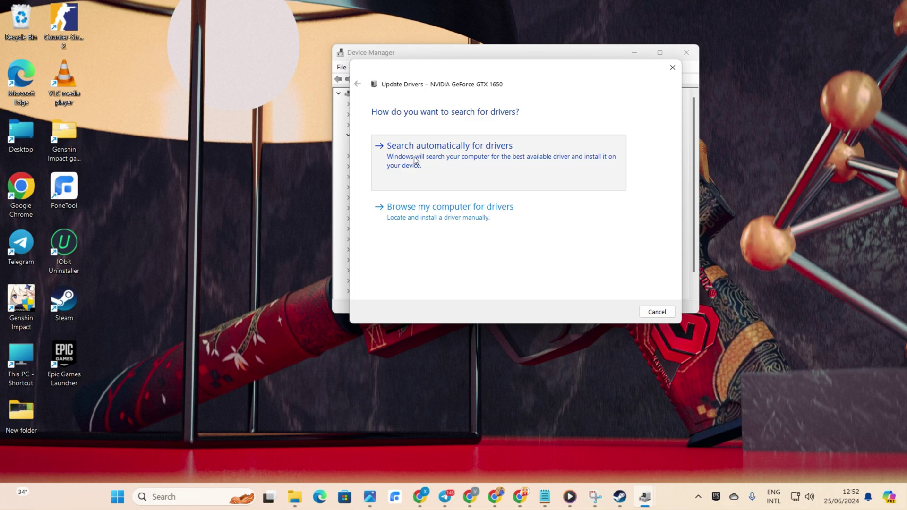
click(415, 161)
click(657, 311)
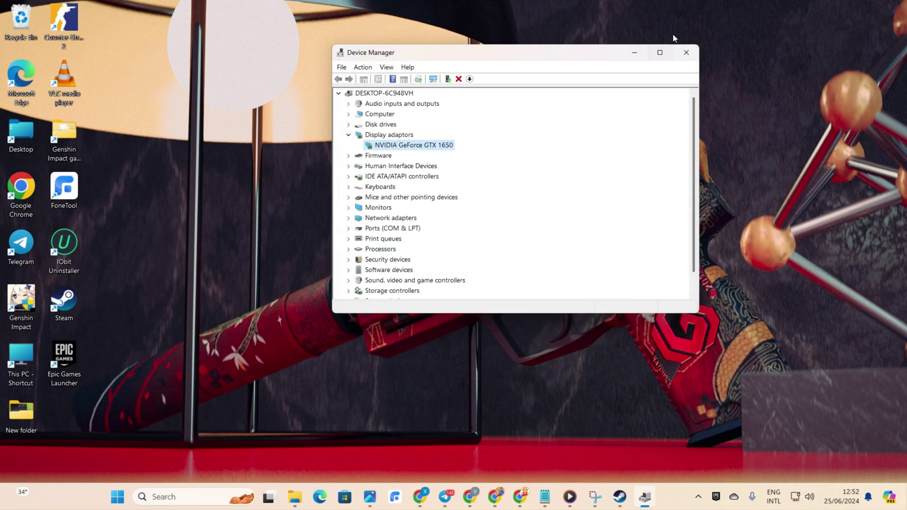
click(687, 53)
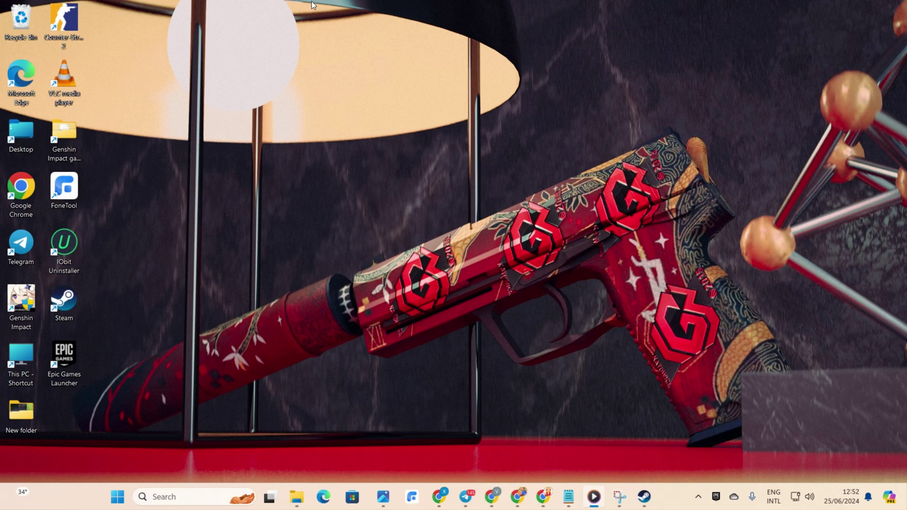
Step: Switch to the Chrome browser and look through the Graphics driver downloads on Intel's website
key(alt+Tab)
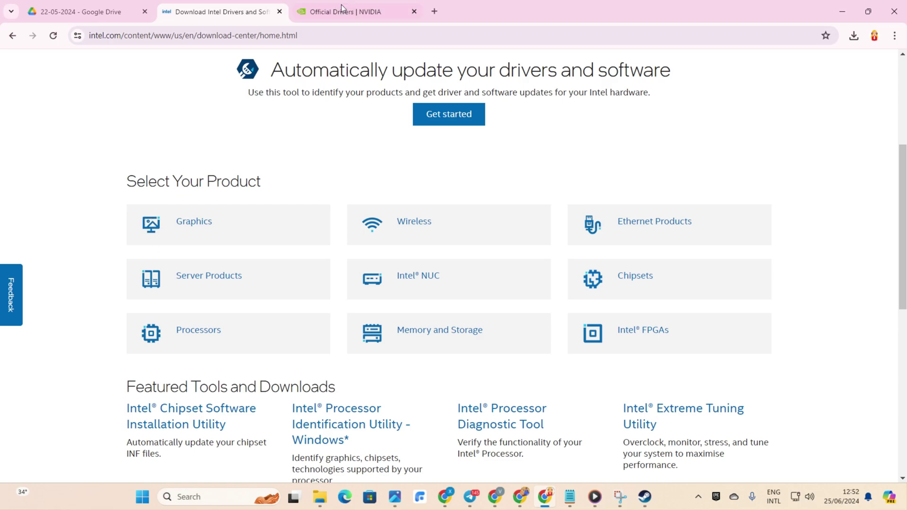
click(186, 228)
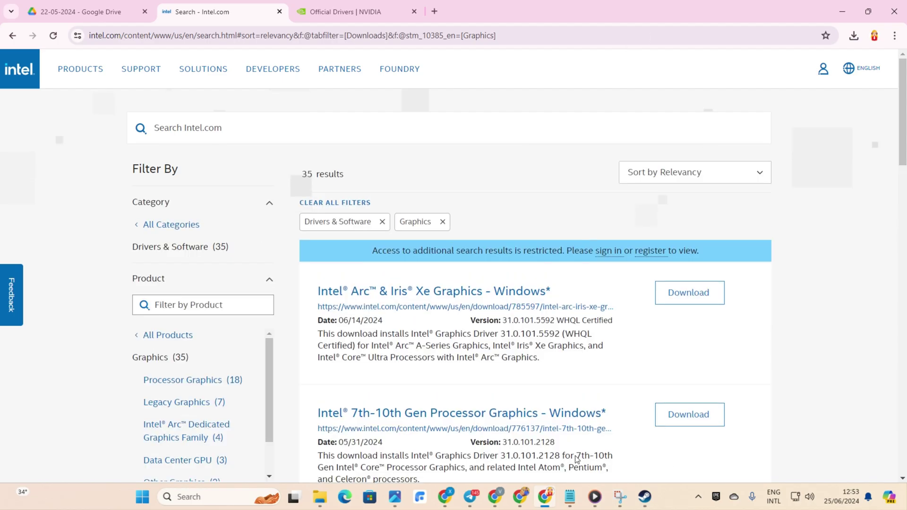
scroll(624, 248, down, 5)
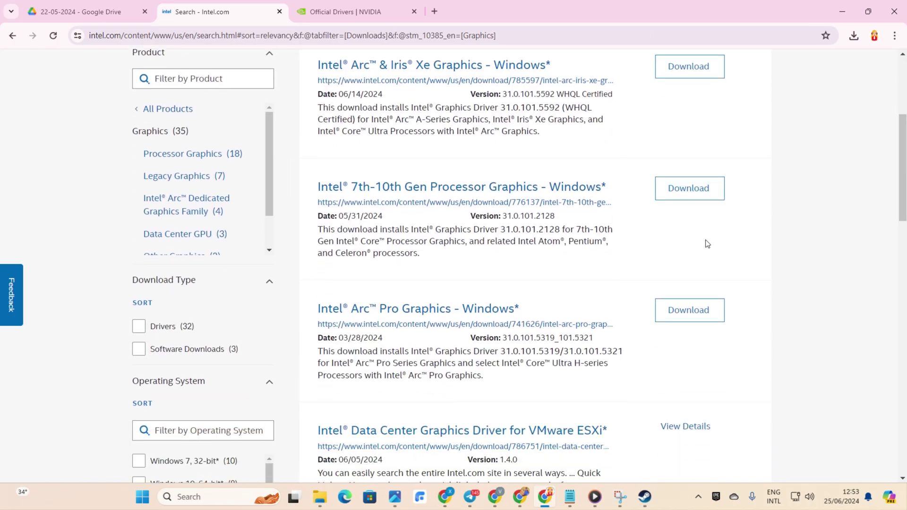
scroll(472, 255, up, 5)
Step: Examine the product type and product series choices on NVIDIA's official driver download page
click(340, 11)
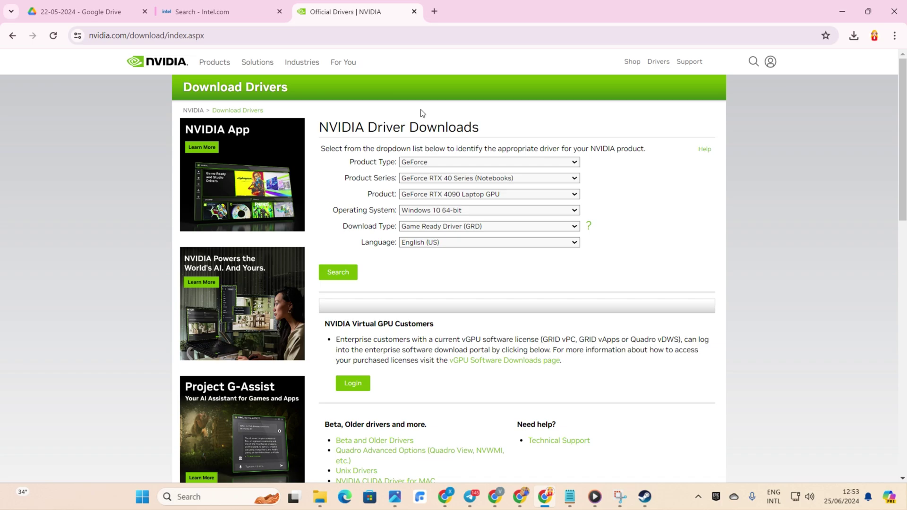
click(412, 163)
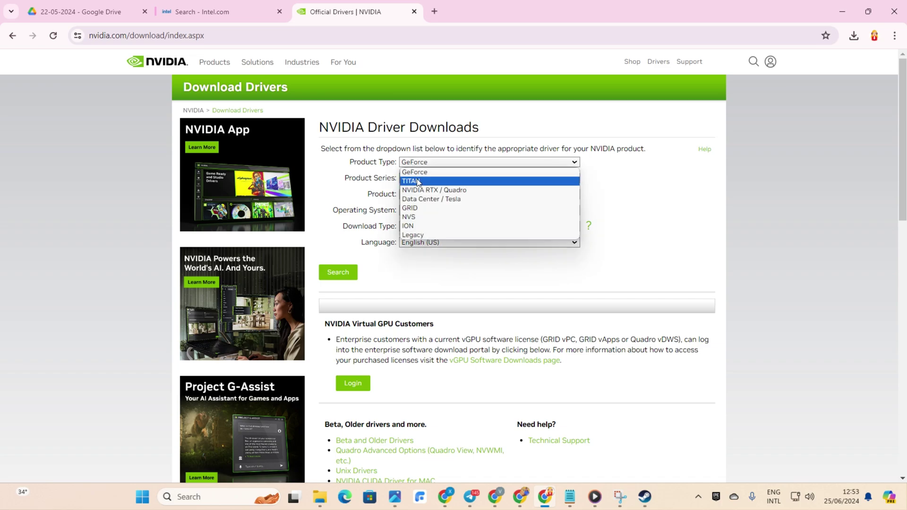
click(423, 171)
click(422, 179)
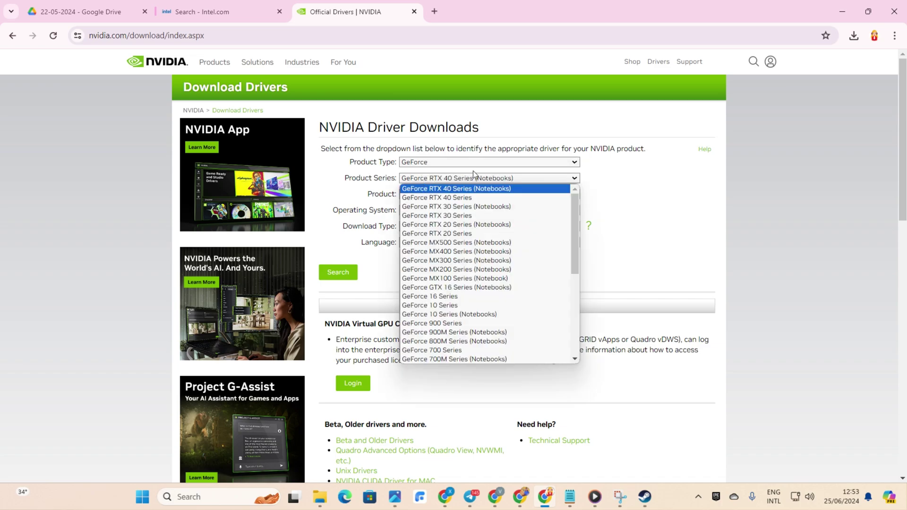
click(675, 197)
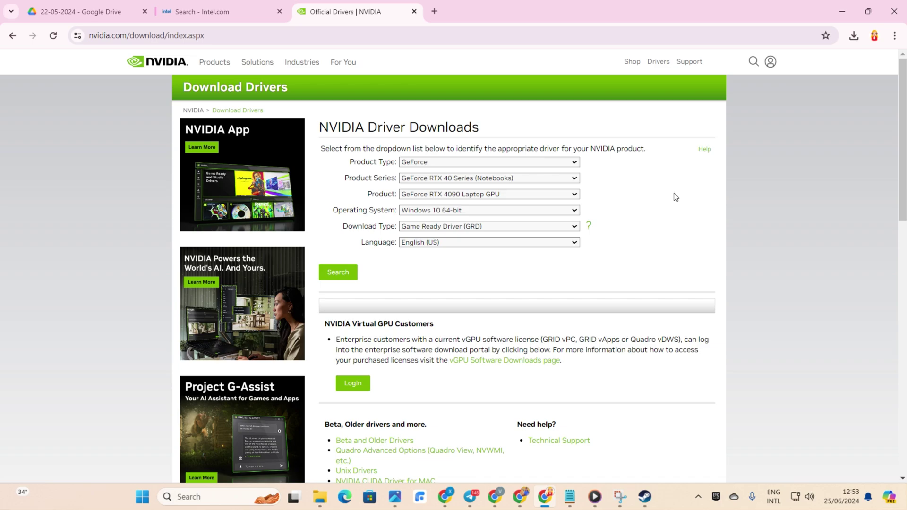
scroll(674, 197, down, 3)
scroll(674, 198, up, 3)
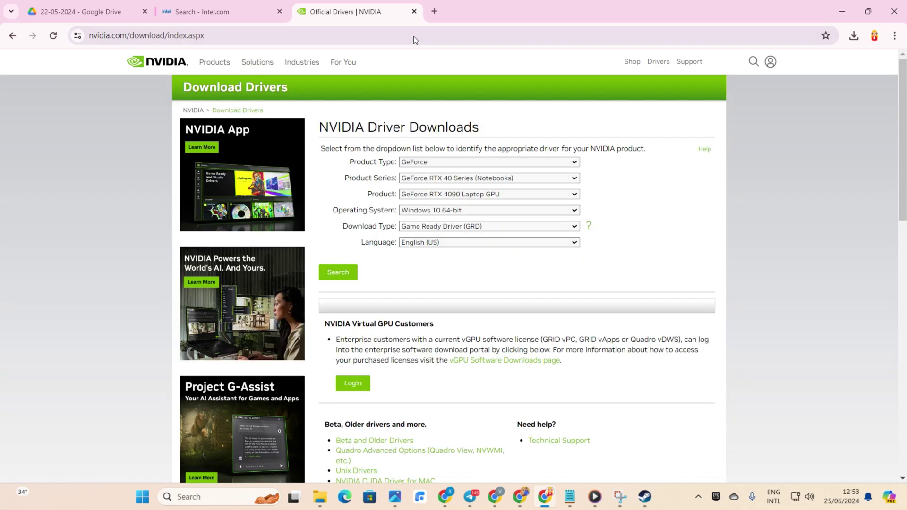